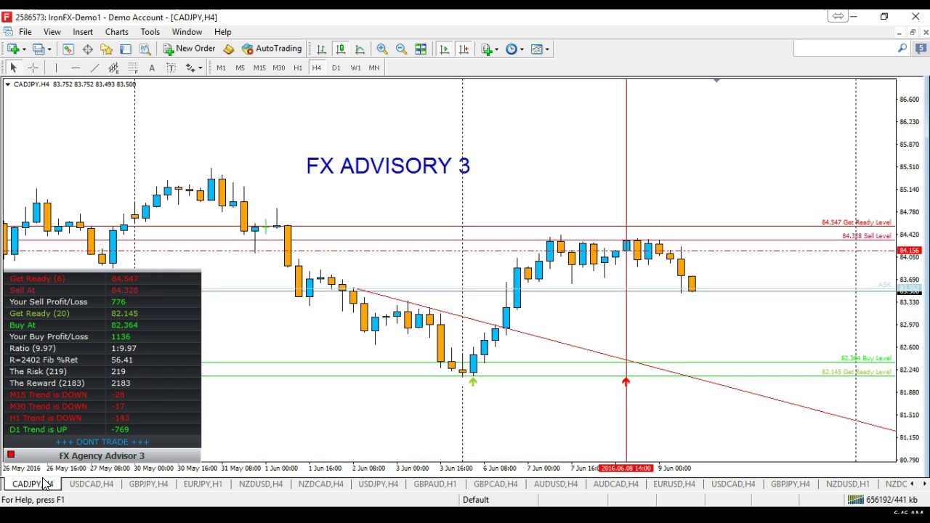
Check the CADJPY one-hour timeframe, return to four-hour, and compress the chart vertically
{"action": "left_click", "coordinate": [298, 69]}
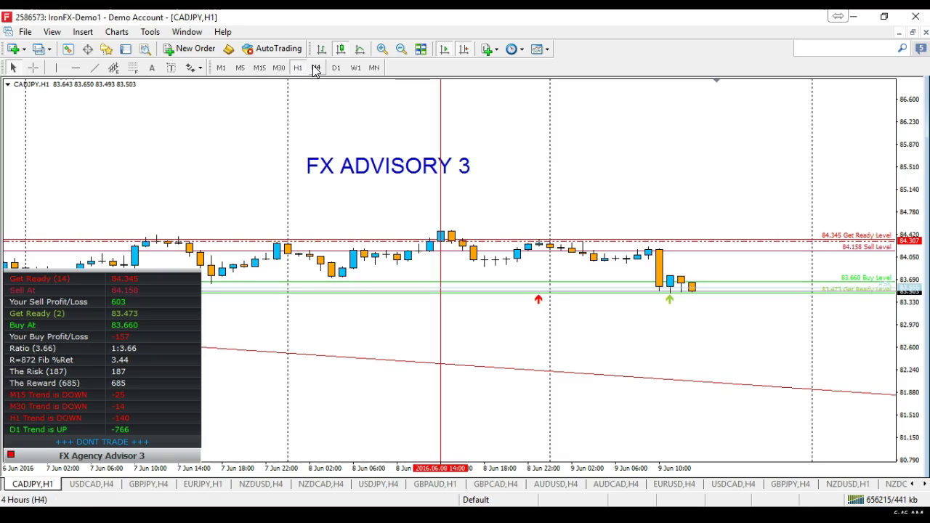
{"action": "left_click", "coordinate": [314, 67]}
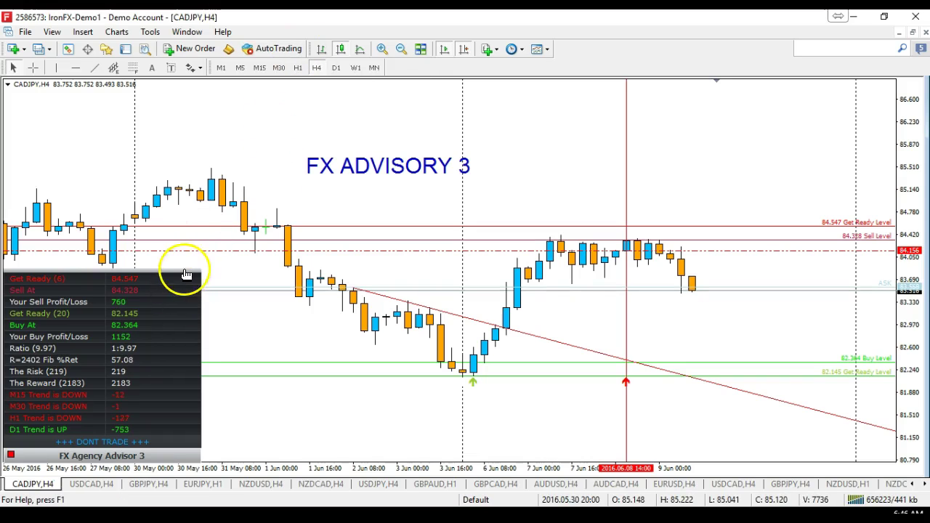
{"action": "left_click_drag", "start_coordinate": [919, 152], "coordinate": [916, 162]}
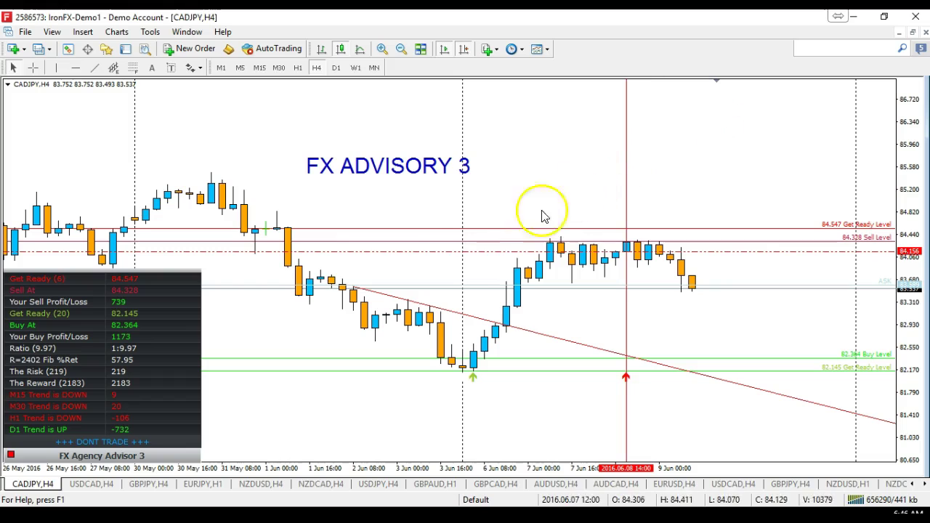
Move the FX Agency Advisor 3 panel to the top-left and back, then widen the price range
{"action": "left_click_drag", "start_coordinate": [170, 270], "coordinate": [177, 88]}
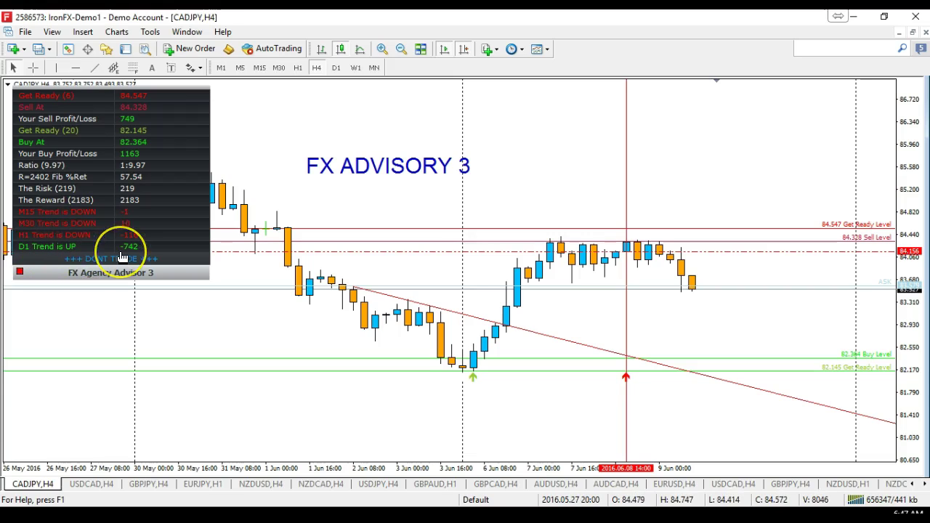
{"action": "left_click_drag", "start_coordinate": [138, 89], "coordinate": [130, 262]}
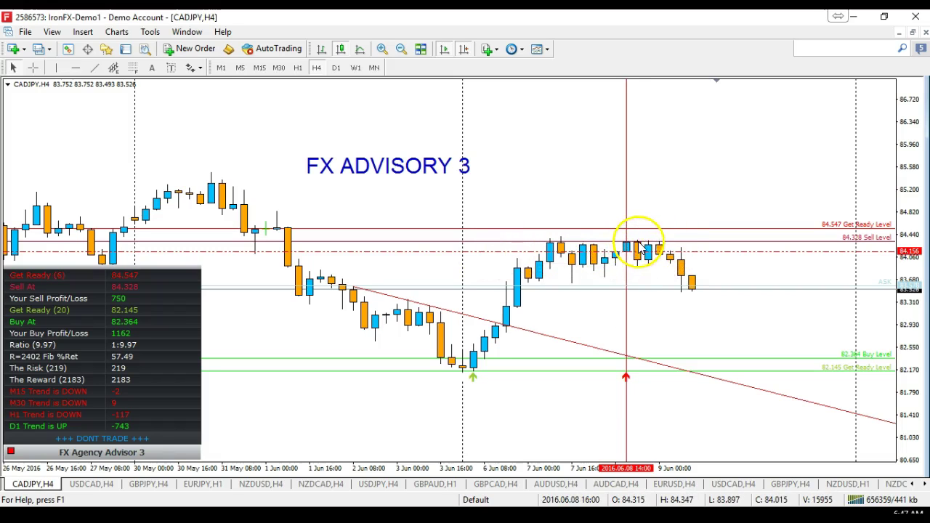
{"action": "left_click_drag", "start_coordinate": [899, 219], "coordinate": [903, 238]}
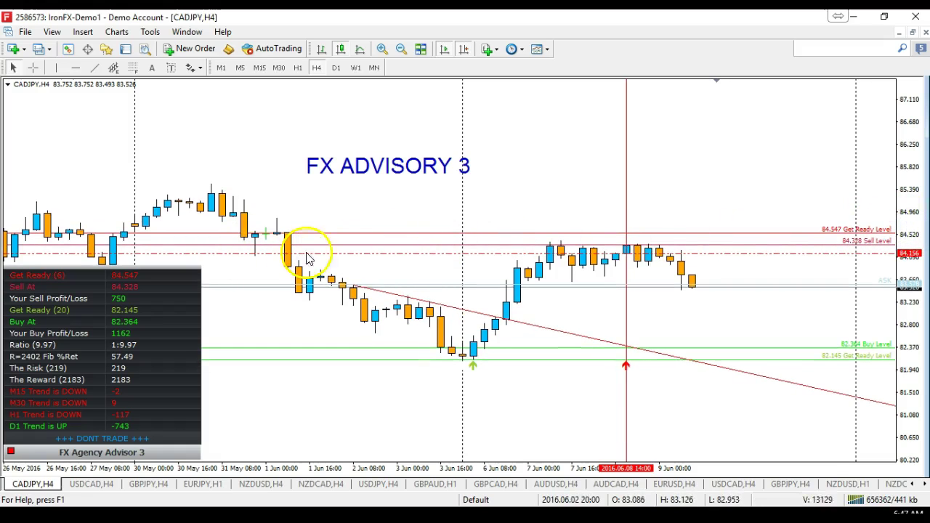
Draw a trend line on CADJPY from the 3 June low up through the recent highs
{"action": "left_click", "coordinate": [512, 382]}
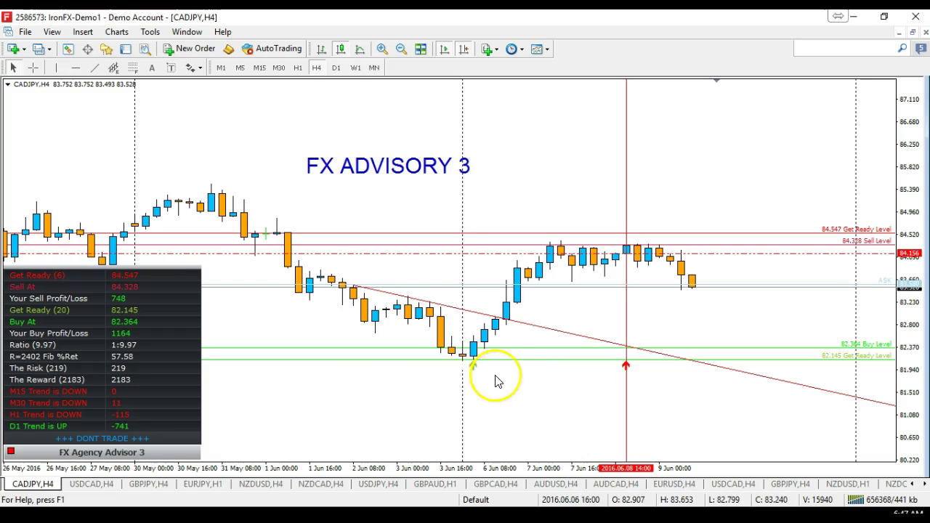
{"action": "left_click", "coordinate": [474, 361]}
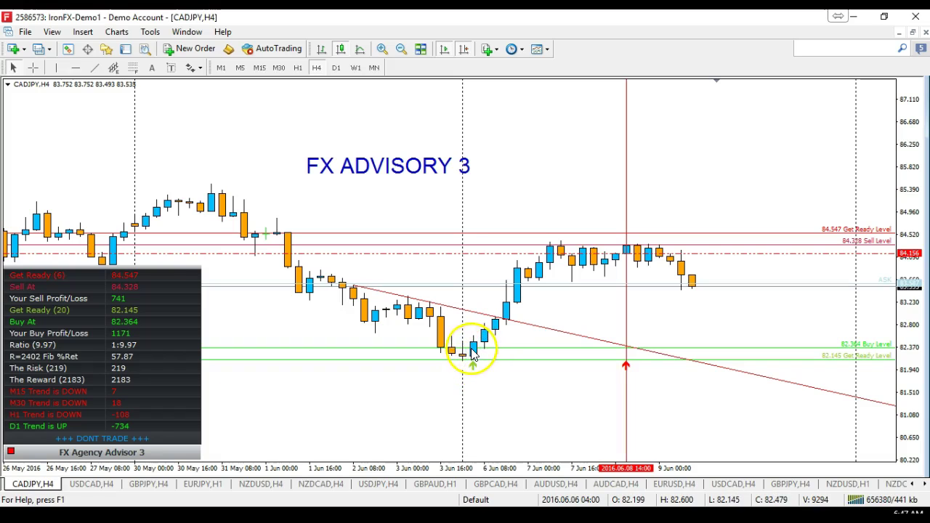
{"action": "left_click", "coordinate": [472, 354]}
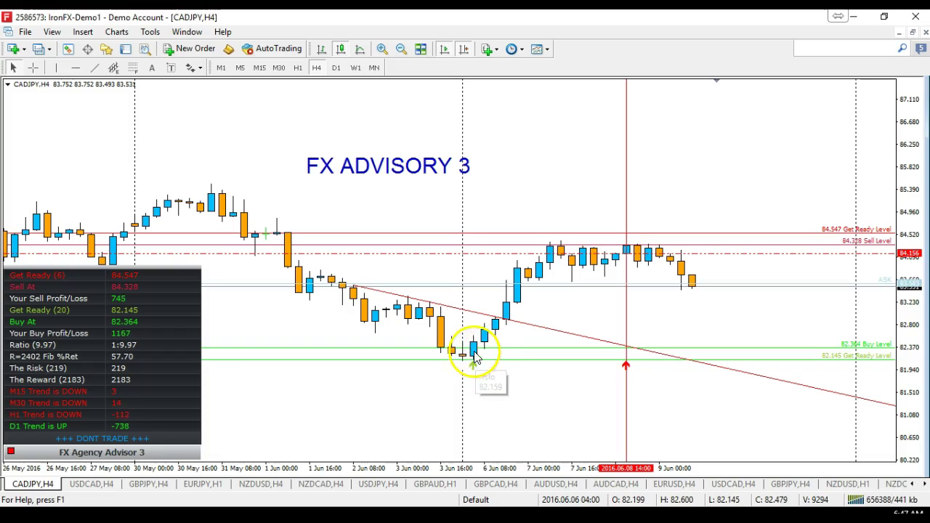
{"action": "mouse_move", "coordinate": [478, 346]}
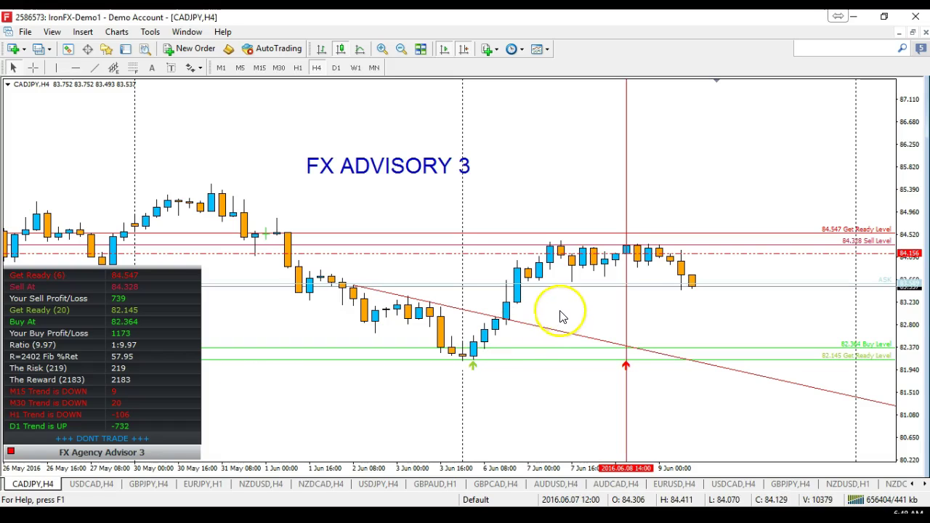
{"action": "left_click", "coordinate": [914, 271]}
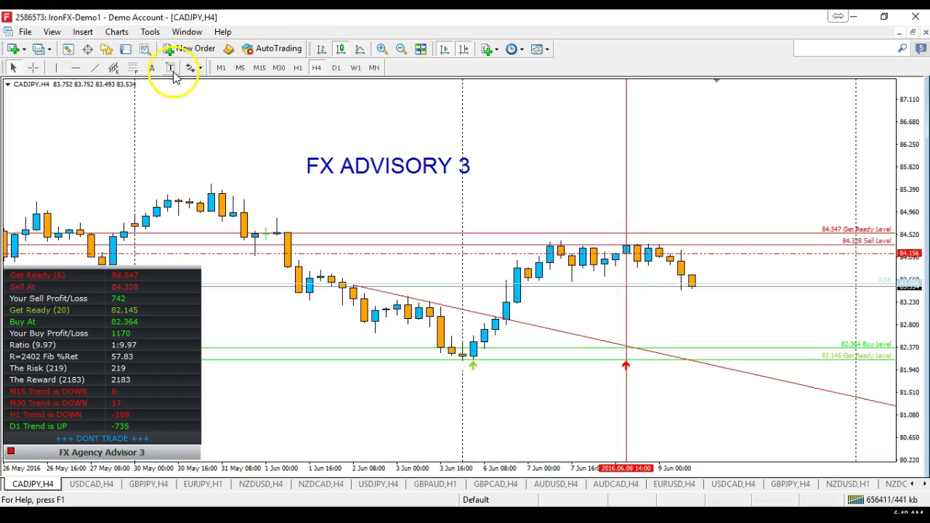
{"action": "left_click", "coordinate": [94, 68]}
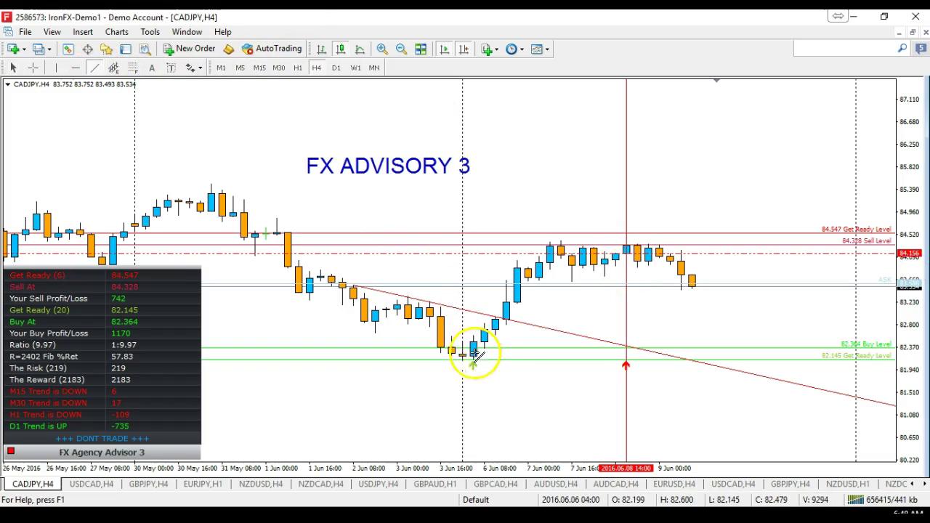
{"action": "left_click_drag", "start_coordinate": [461, 367], "coordinate": [730, 204]}
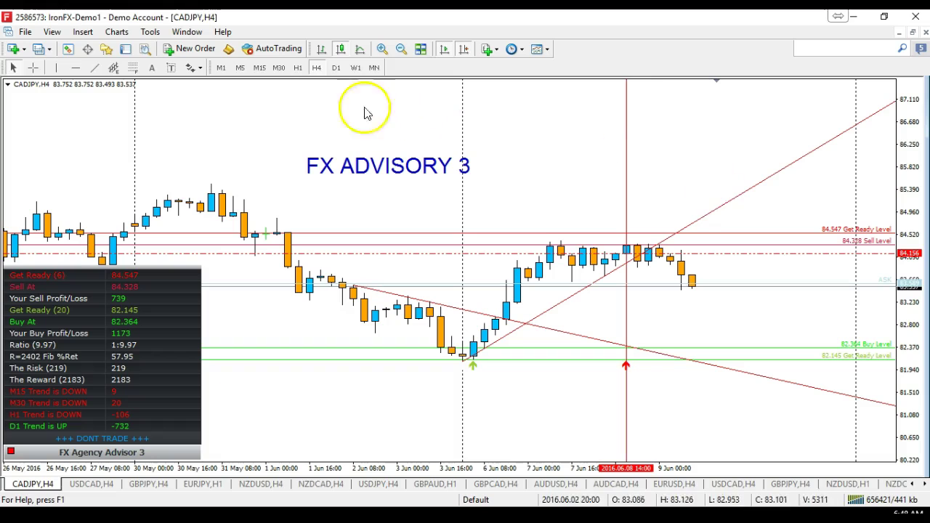
{"action": "left_click", "coordinate": [607, 250]}
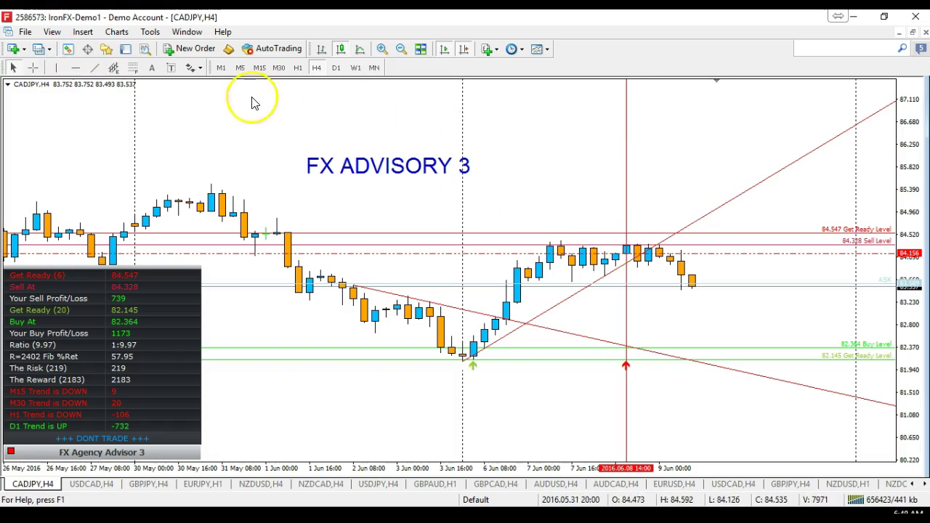
{"action": "left_click", "coordinate": [82, 32]}
Add the MACD oscillator with its default Fast EMA 12, Slow EMA 26, MACD SMA 9
{"action": "mouse_move", "coordinate": [91, 49]}
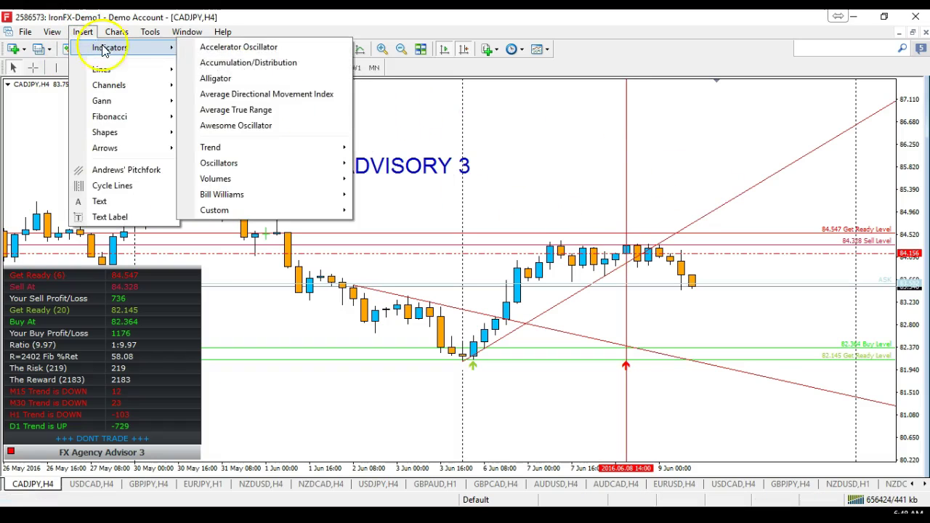
{"action": "mouse_move", "coordinate": [266, 151]}
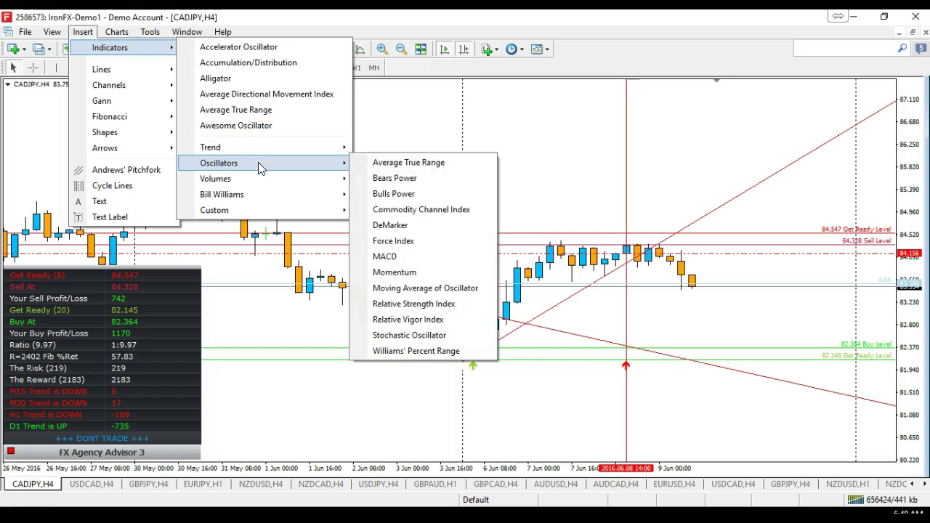
{"action": "left_click", "coordinate": [396, 244]}
{"action": "left_click", "coordinate": [385, 256]}
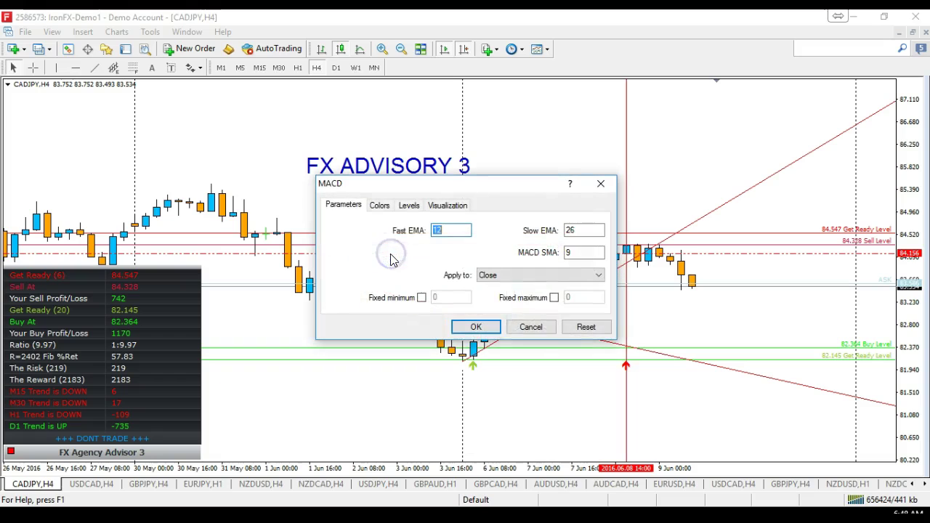
{"action": "left_click", "coordinate": [485, 332]}
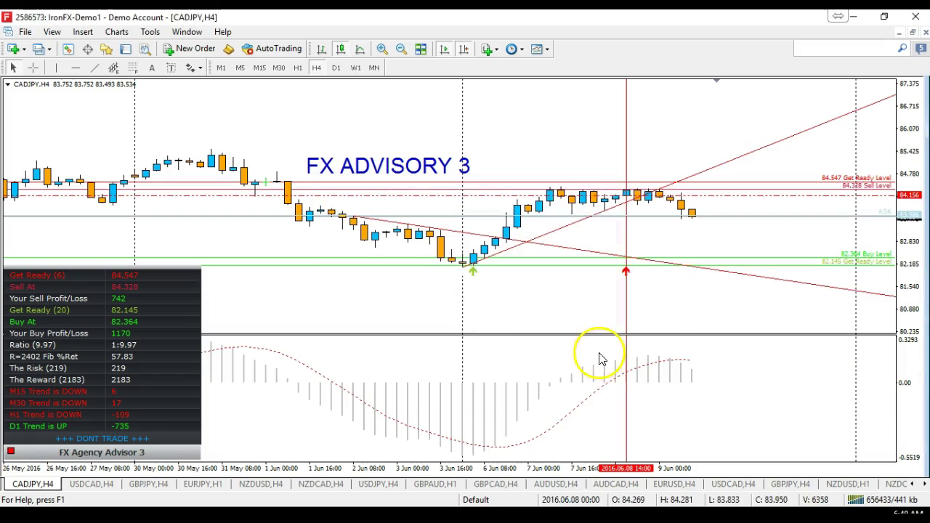
{"action": "mouse_move", "coordinate": [670, 367]}
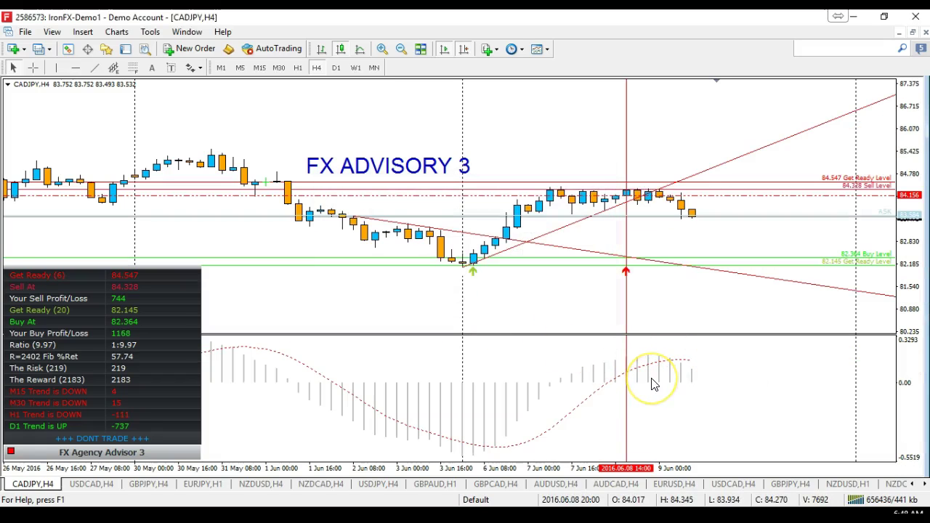
{"action": "mouse_move", "coordinate": [652, 384]}
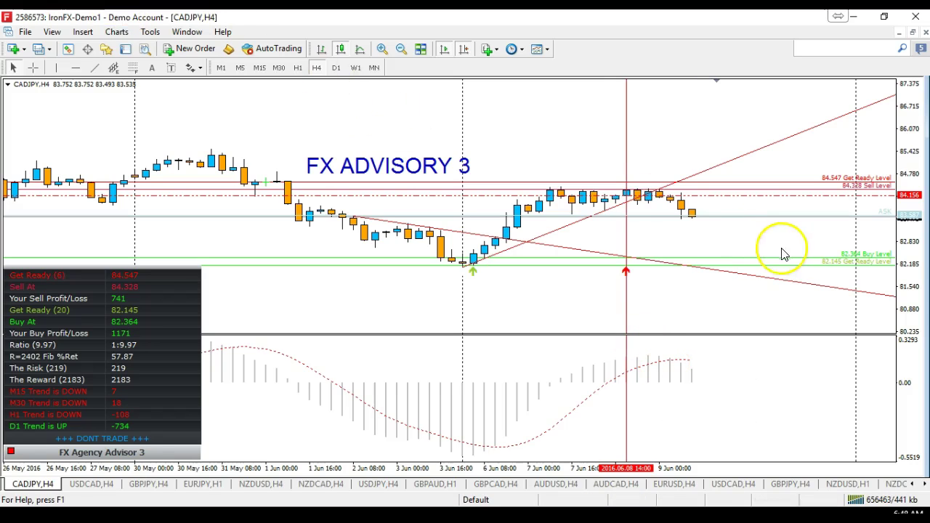
{"action": "mouse_move", "coordinate": [635, 207]}
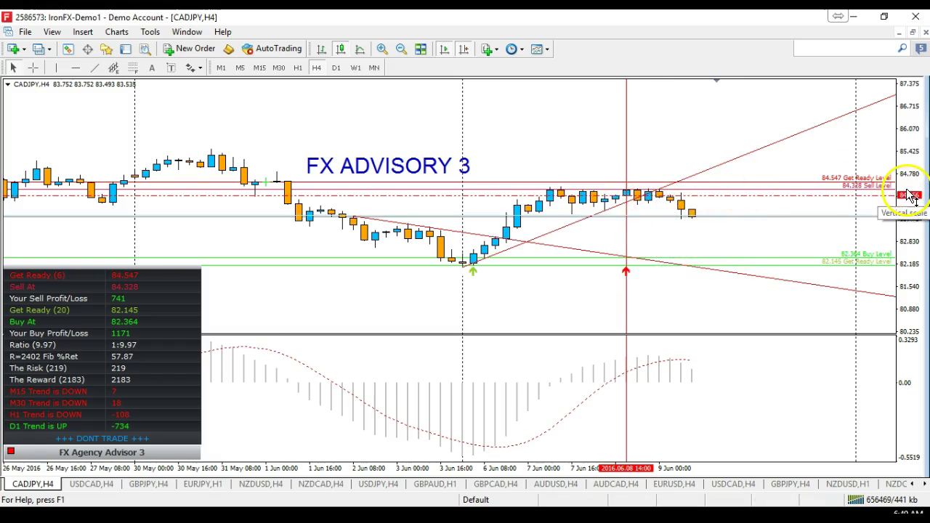
Stretch the CADJPY candles vertically by dragging the price scale
{"action": "left_click_drag", "start_coordinate": [910, 196], "coordinate": [908, 190]}
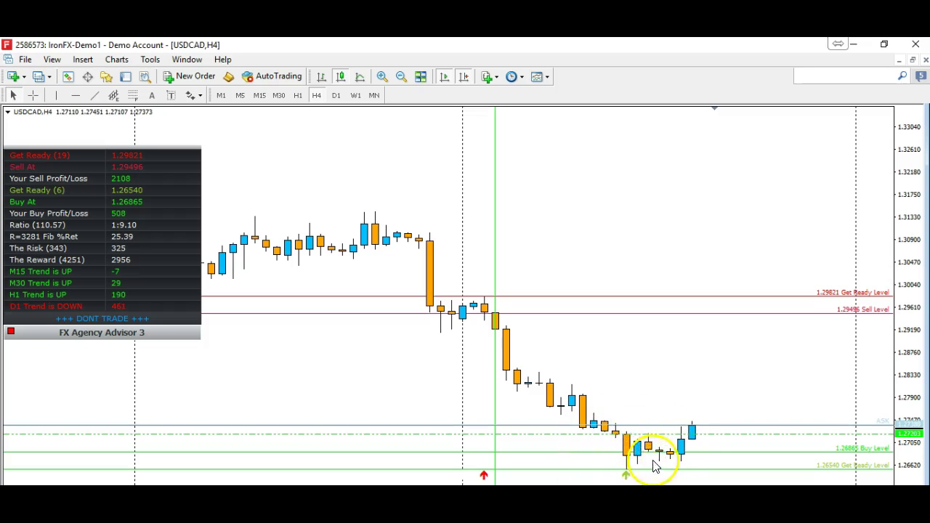
Compress the USDCAD H4 price axis over several drags so recent candles clear the bottom
{"action": "left_click_drag", "start_coordinate": [899, 402], "coordinate": [900, 403]}
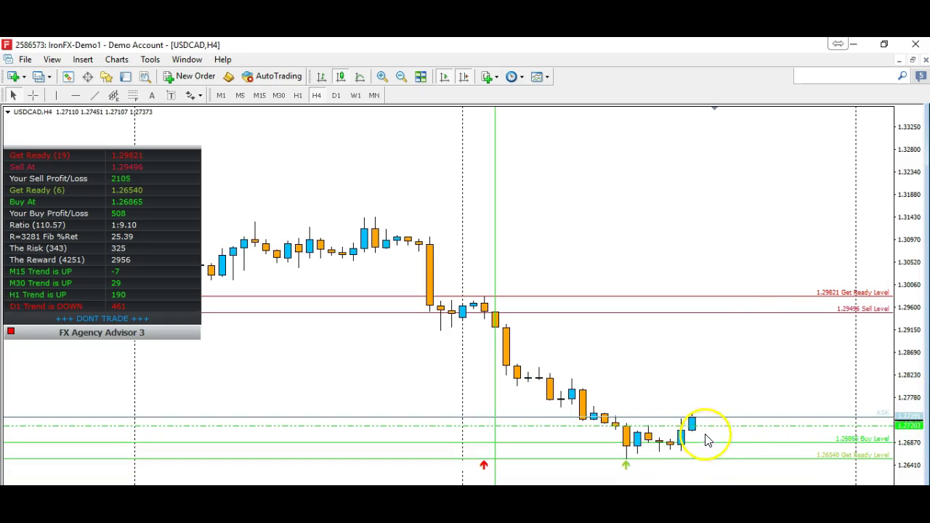
{"action": "mouse_move", "coordinate": [691, 421]}
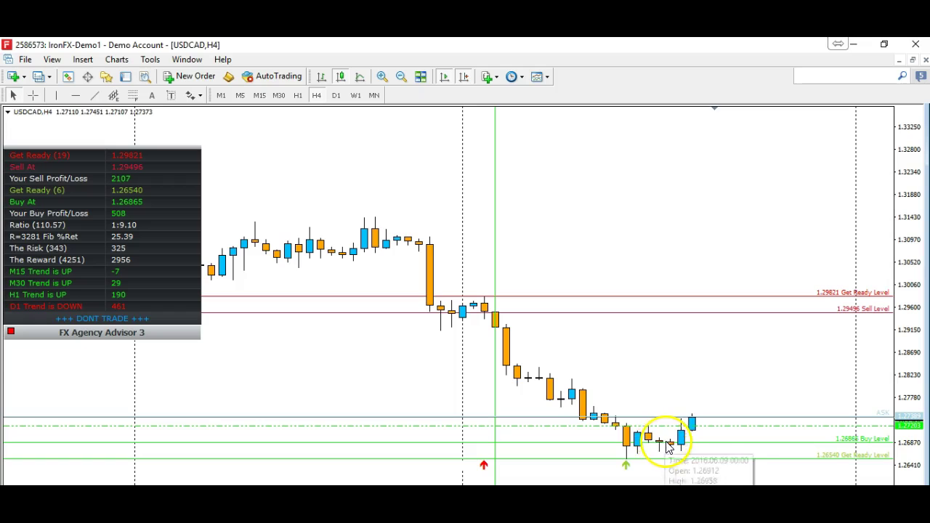
{"action": "mouse_move", "coordinate": [674, 452]}
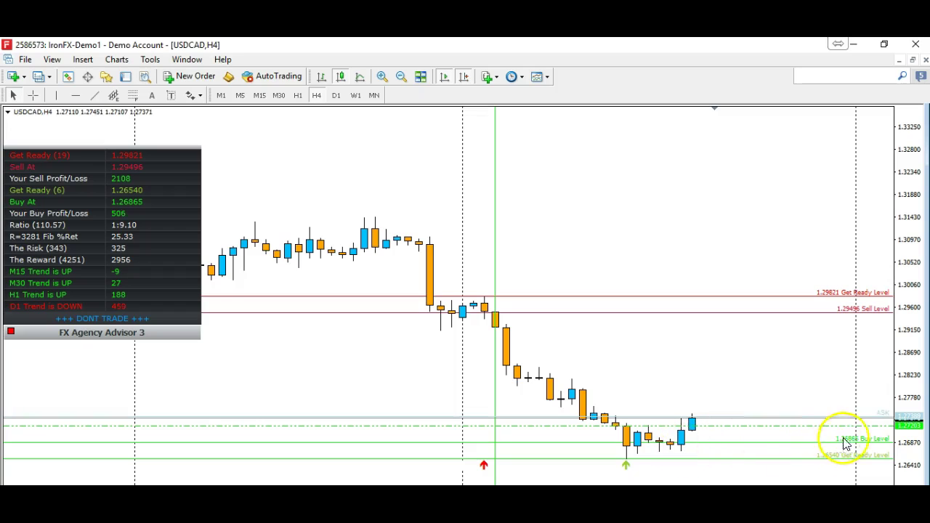
{"action": "mouse_move", "coordinate": [907, 442]}
{"action": "left_mouse_down"}
{"action": "mouse_move", "coordinate": [907, 414]}
{"action": "mouse_move", "coordinate": [904, 449]}
{"action": "left_mouse_up"}
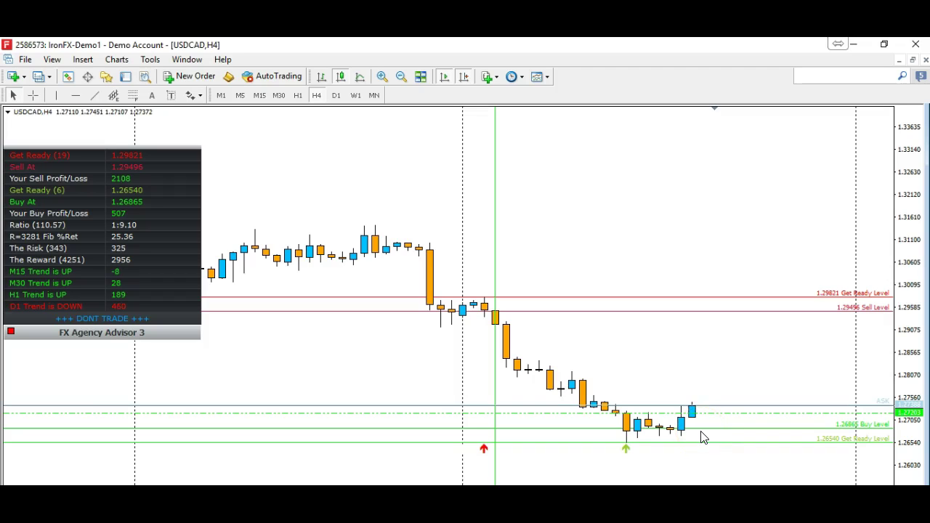
{"action": "left_click_drag", "start_coordinate": [906, 368], "coordinate": [903, 374]}
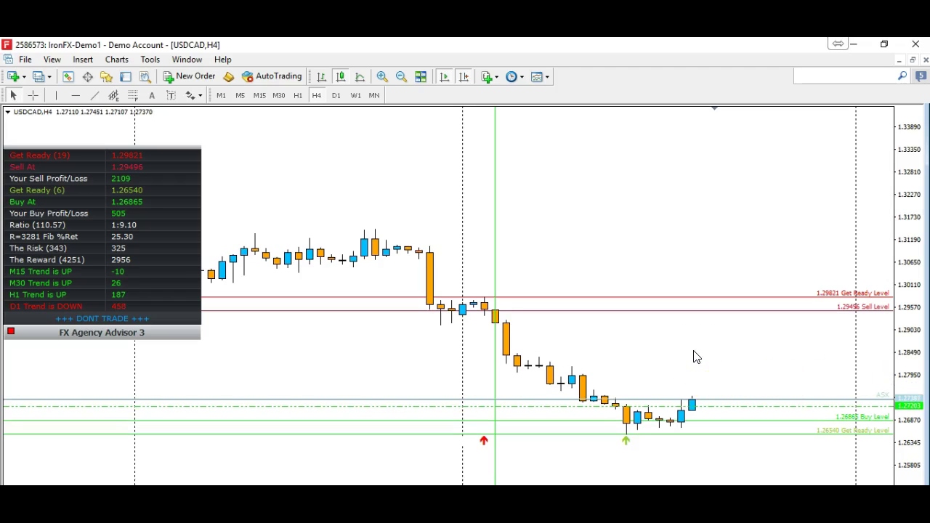
{"action": "left_click", "coordinate": [690, 304]}
Switch to the GBPCAD chart with Ctrl+F6 and compress its price scale over several drags
{"action": "key", "text": "ctrl+F6"}
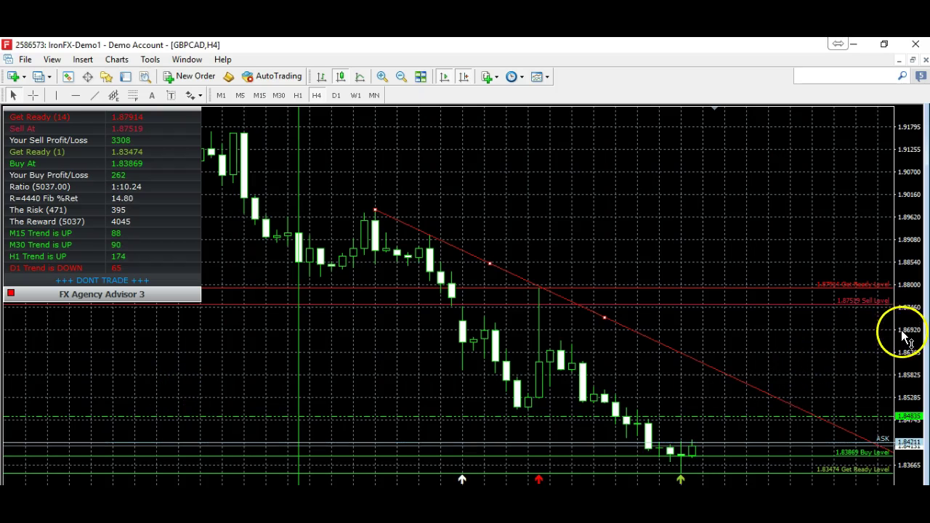
{"action": "left_click_drag", "start_coordinate": [905, 331], "coordinate": [907, 342]}
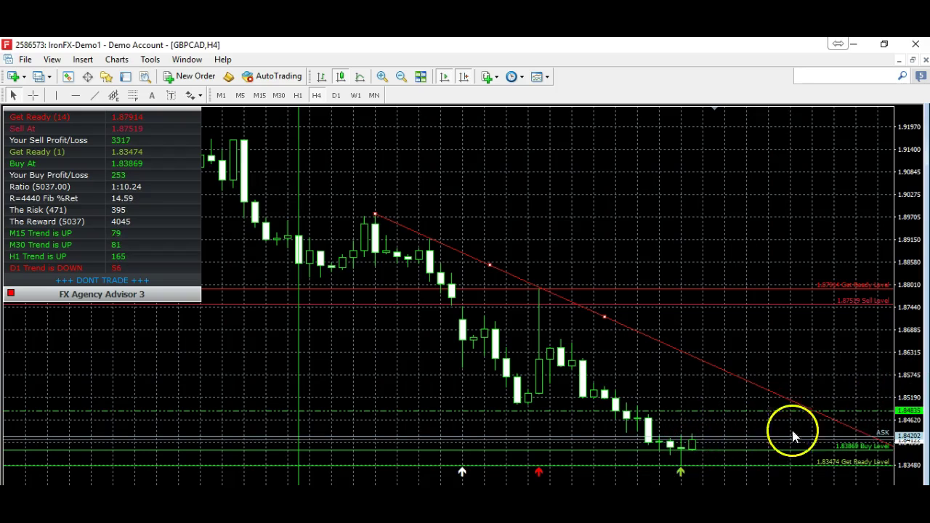
{"action": "left_click_drag", "start_coordinate": [912, 346], "coordinate": [914, 350]}
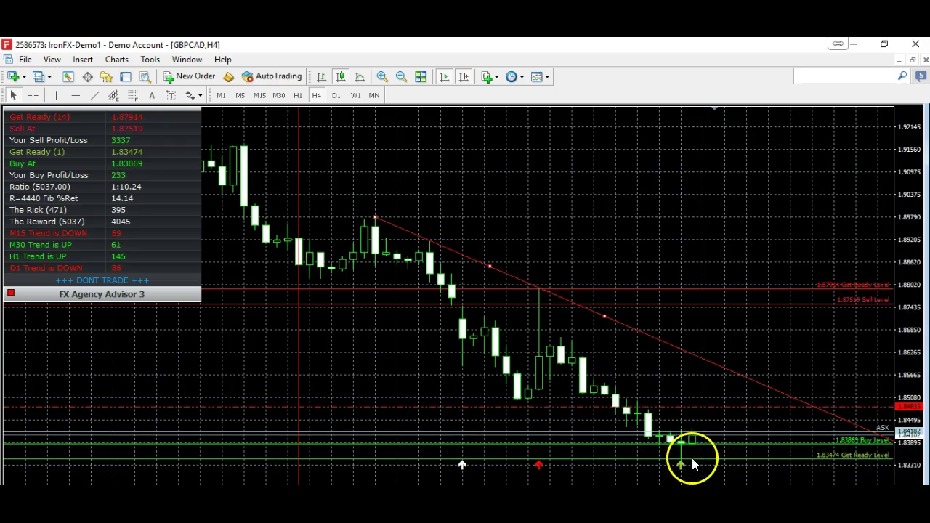
{"action": "left_click_drag", "start_coordinate": [905, 370], "coordinate": [904, 358]}
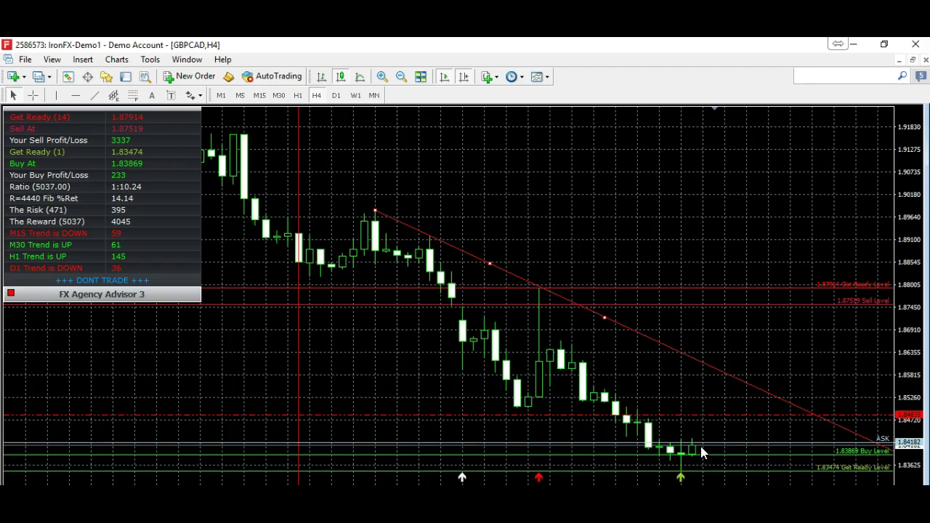
{"action": "left_click_drag", "start_coordinate": [913, 351], "coordinate": [911, 363]}
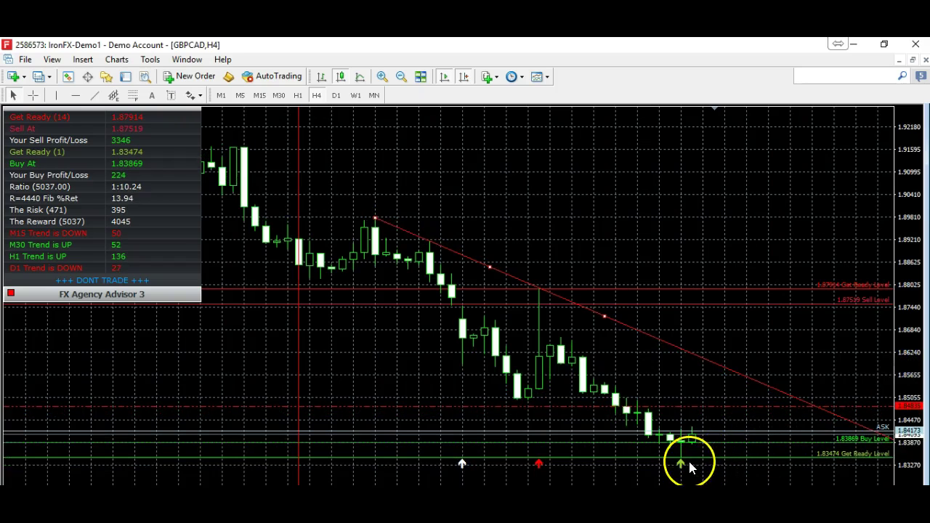
{"action": "left_click_drag", "start_coordinate": [905, 381], "coordinate": [868, 419]}
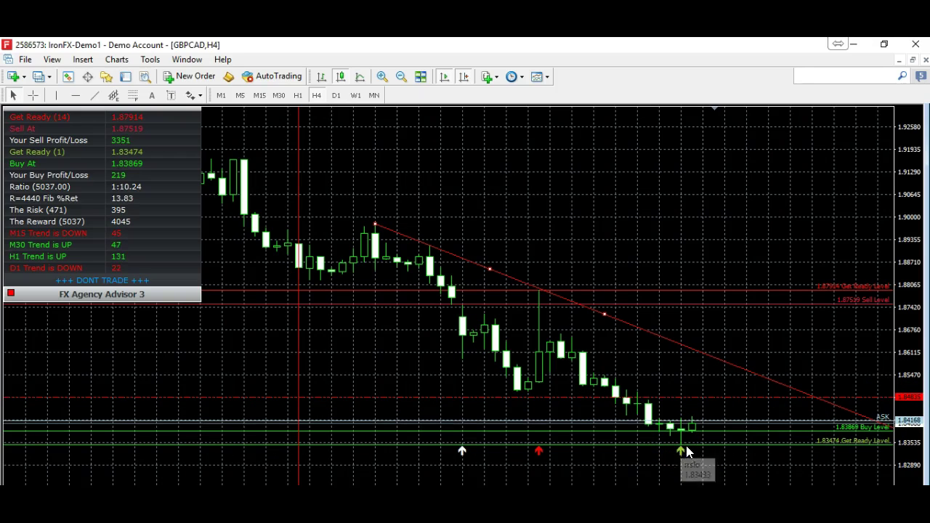
Move the green arrow marker, inspect the latest candles, and rescale the price axis again
{"action": "left_click_drag", "start_coordinate": [681, 450], "coordinate": [684, 453]}
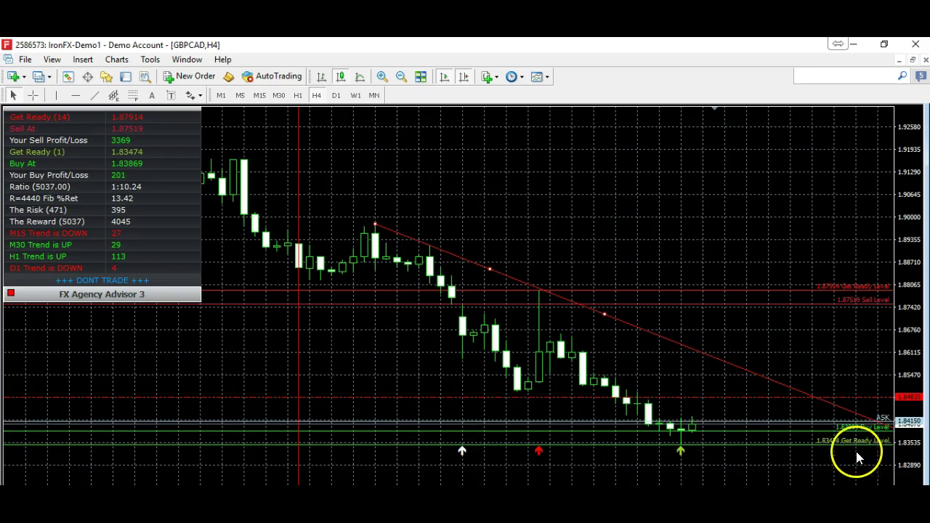
{"action": "left_click_drag", "start_coordinate": [907, 440], "coordinate": [908, 445]}
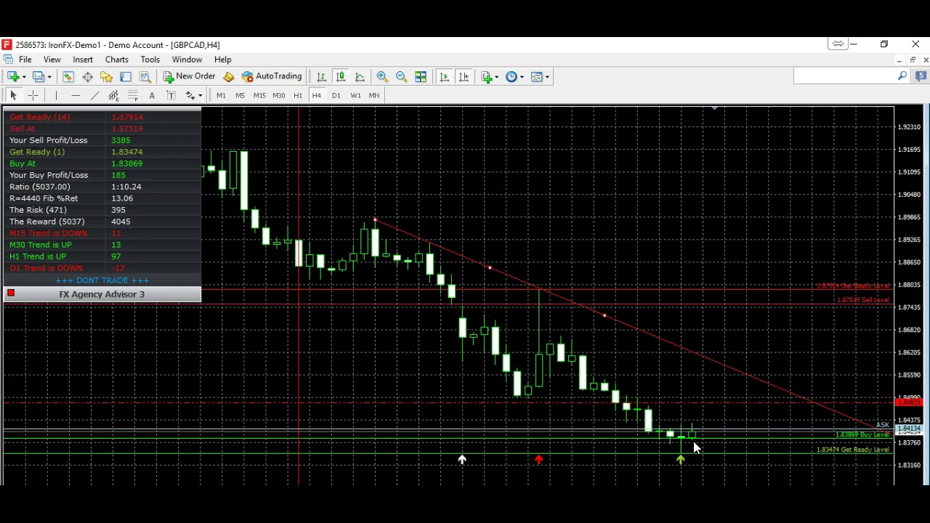
{"action": "left_click", "coordinate": [690, 437]}
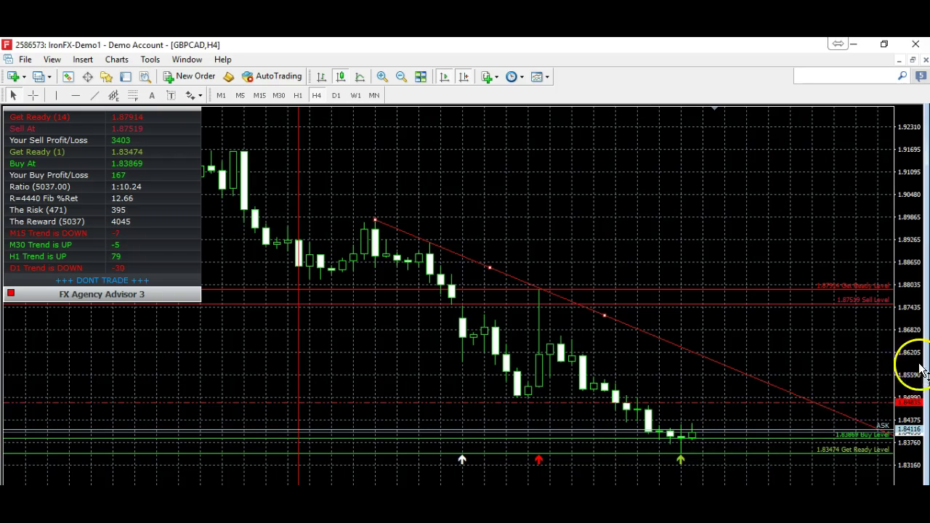
{"action": "left_click_drag", "start_coordinate": [911, 352], "coordinate": [910, 356]}
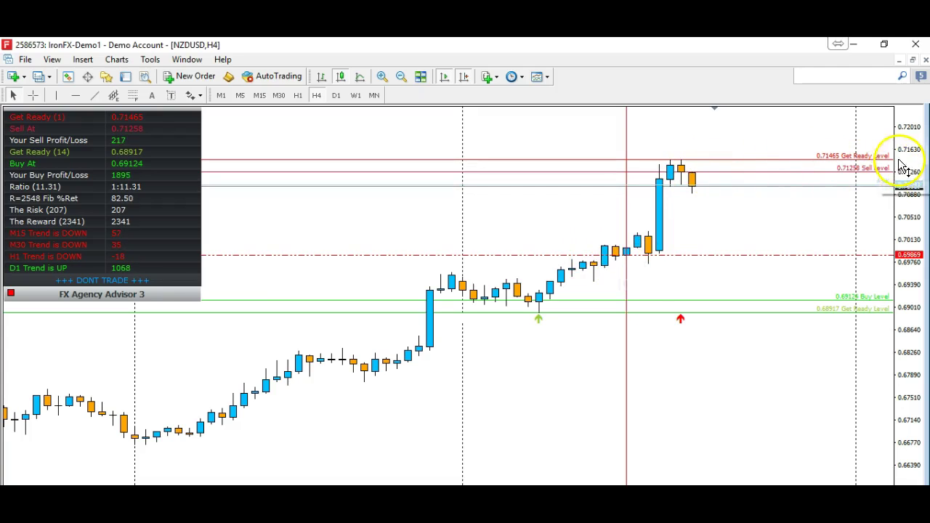
{"action": "left_click_drag", "start_coordinate": [907, 153], "coordinate": [907, 156]}
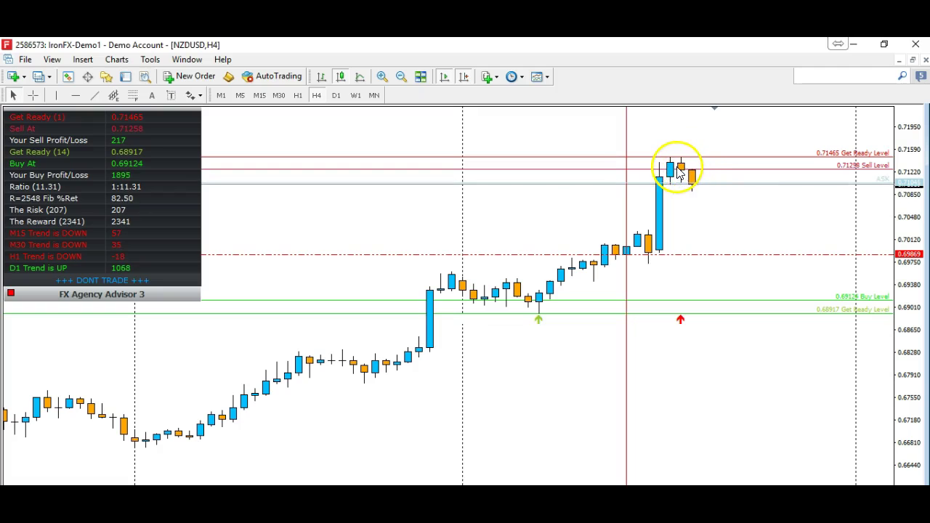
{"action": "mouse_move", "coordinate": [678, 175]}
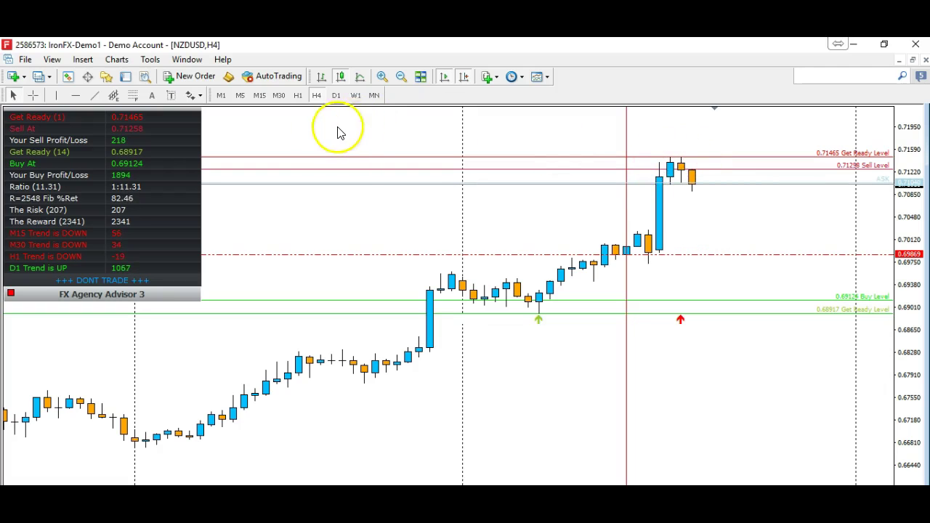
Insert a Stochastic Oscillator with %K 14, %D 3 and Slowing 5 on NZDUSD
{"action": "left_click", "coordinate": [83, 60]}
{"action": "left_click", "coordinate": [129, 76]}
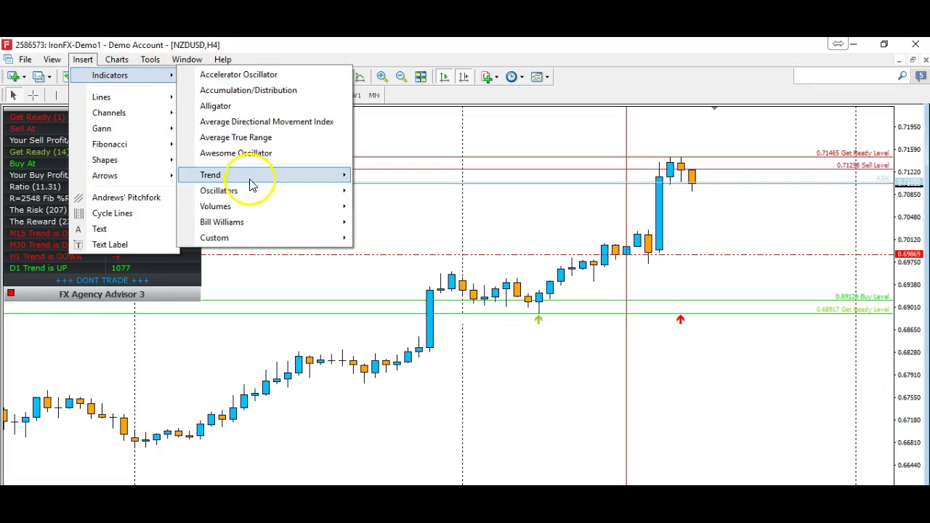
{"action": "mouse_move", "coordinate": [244, 189]}
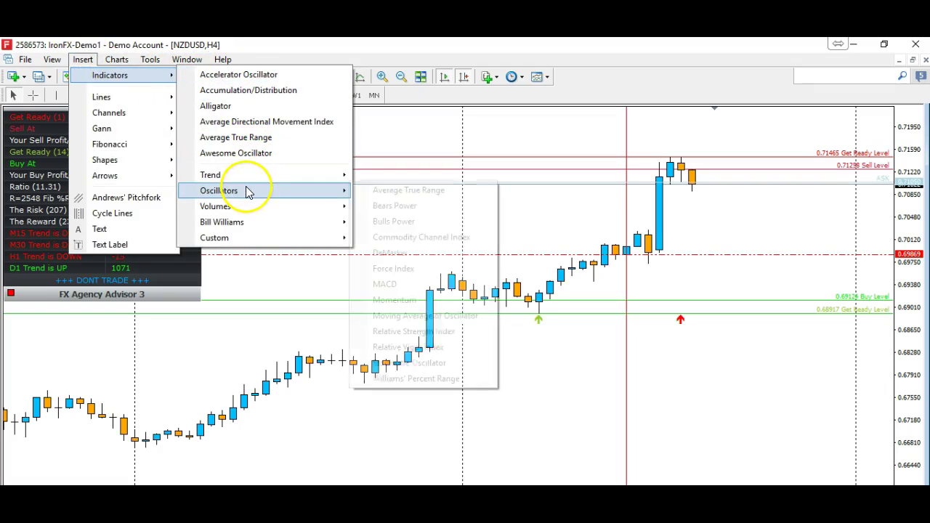
{"action": "left_click", "coordinate": [425, 363]}
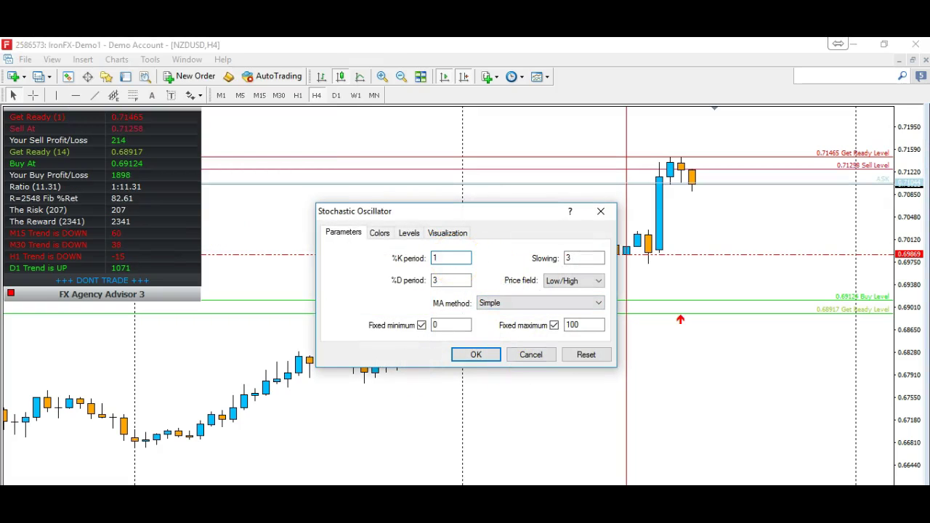
{"action": "left_click", "coordinate": [566, 260]}
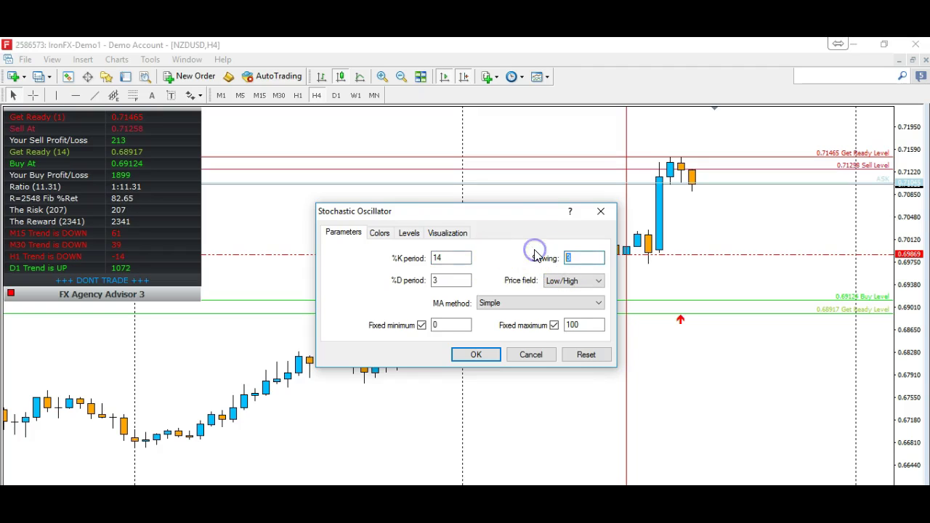
{"action": "left_click", "coordinate": [488, 356]}
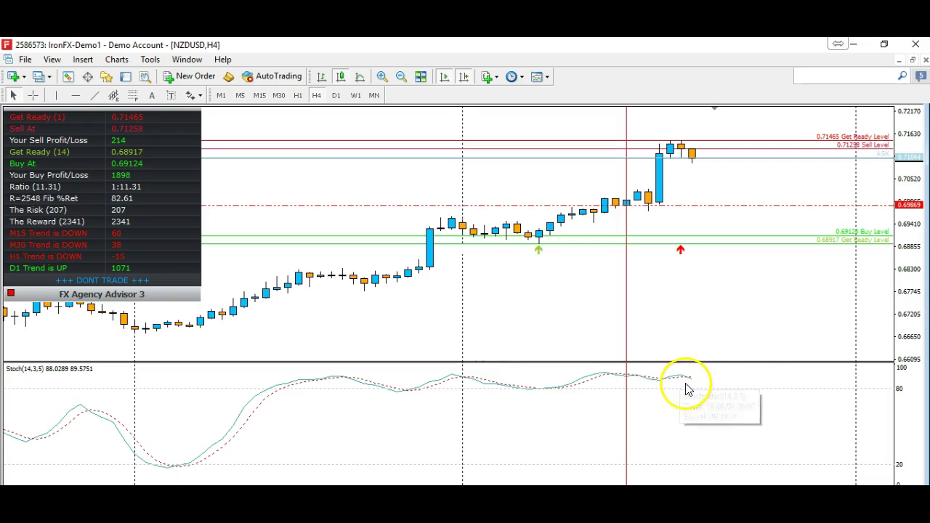
Dismiss the antivirus pop-up and draw a trend line across the stochastic's recent highs
{"action": "mouse_move", "coordinate": [690, 386]}
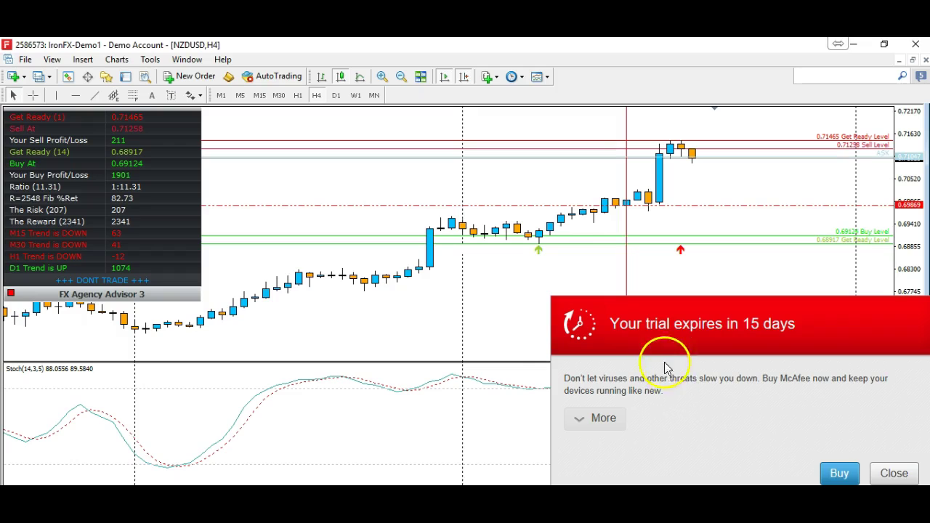
{"action": "left_click", "coordinate": [884, 476]}
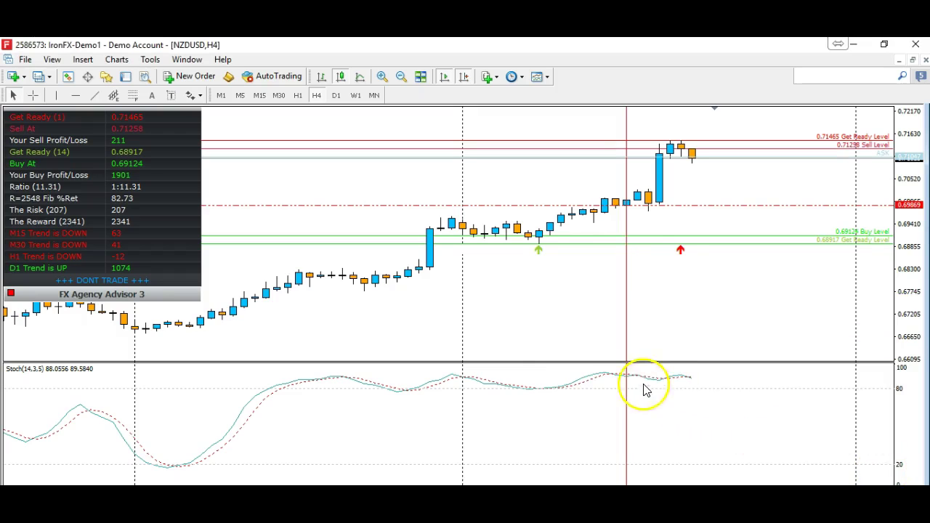
{"action": "left_click", "coordinate": [94, 95]}
{"action": "left_click_drag", "start_coordinate": [608, 372], "coordinate": [696, 375]}
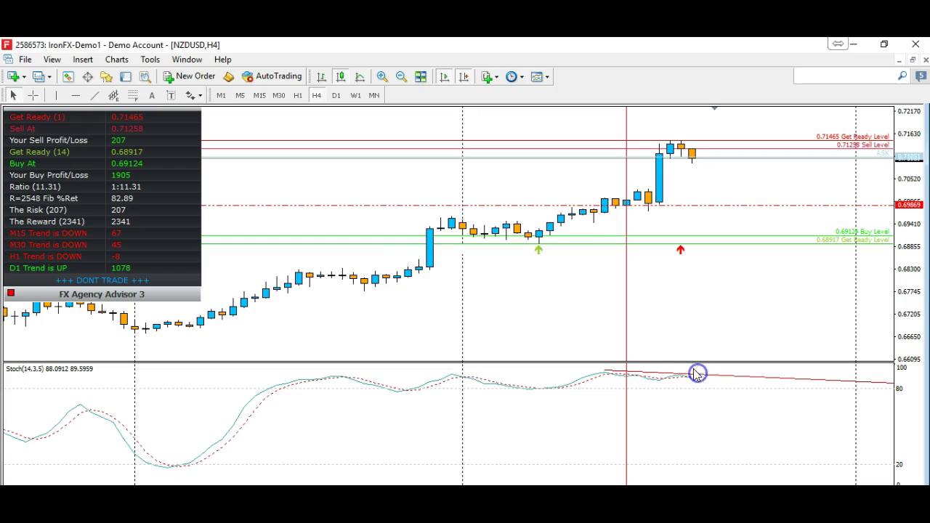
Drag the stochastic pane's separator upward to make the pane taller
{"action": "scroll", "coordinate": [692, 370], "scroll_direction": "up", "scroll_amount": 1}
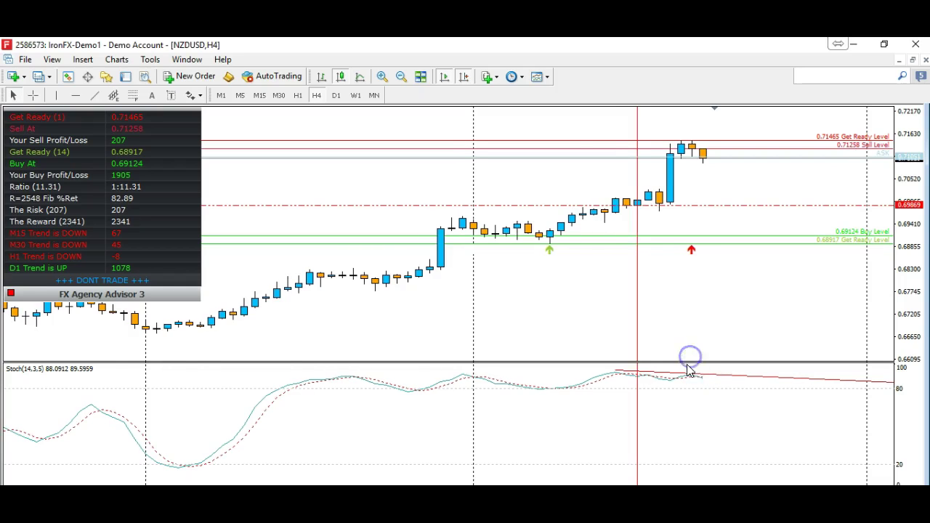
{"action": "scroll", "coordinate": [688, 370], "scroll_direction": "down", "scroll_amount": 1}
{"action": "left_click_drag", "start_coordinate": [687, 361], "coordinate": [679, 151]}
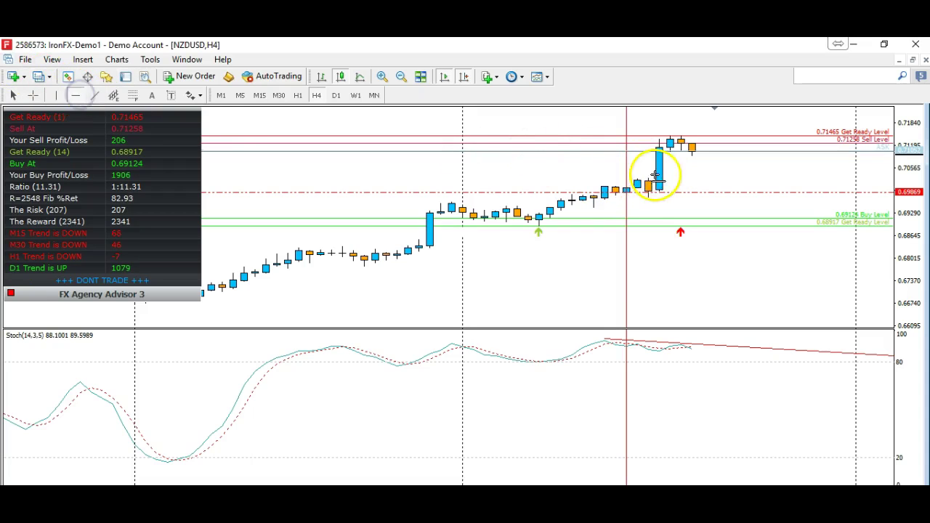
Place a yellow horizontal line just below the NZDUSD highs, then switch to AUDUSD H4
{"action": "left_click", "coordinate": [643, 179]}
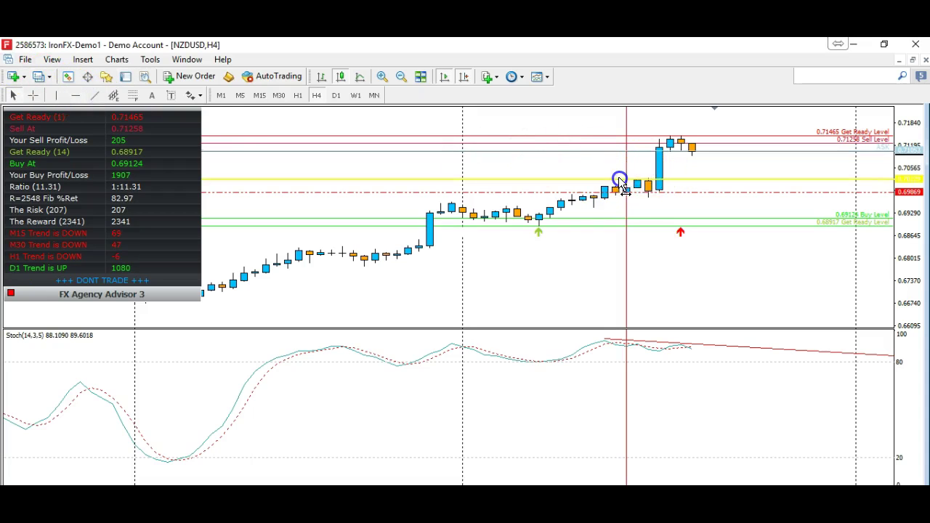
{"action": "left_click_drag", "start_coordinate": [619, 182], "coordinate": [667, 173]}
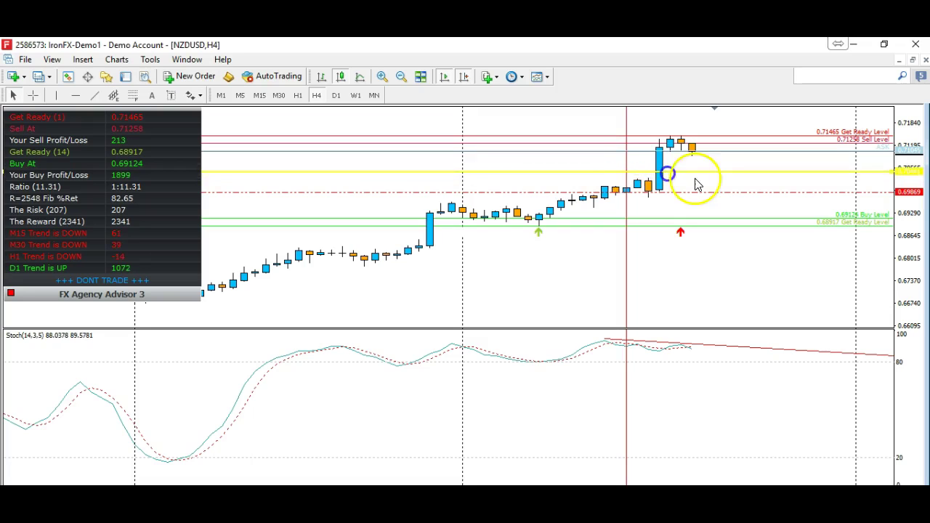
{"action": "left_click", "coordinate": [664, 145]}
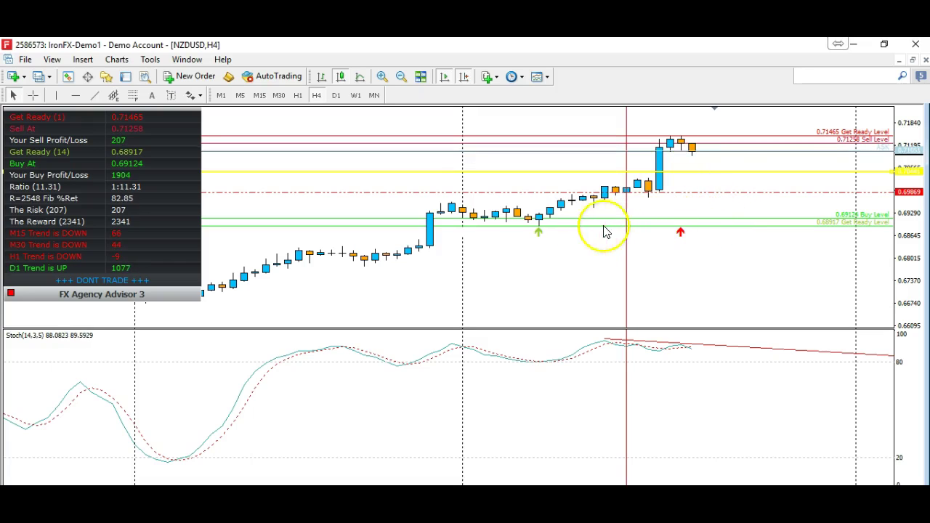
{"action": "left_click", "coordinate": [903, 263]}
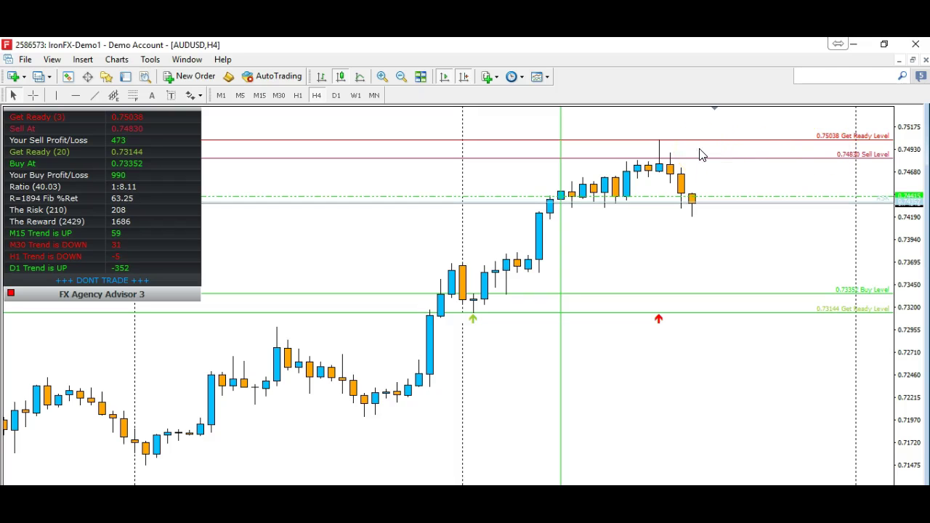
Draw a trend line on AUDUSD H4 from the green buy-arrow low up along the lows
{"action": "left_click", "coordinate": [94, 96]}
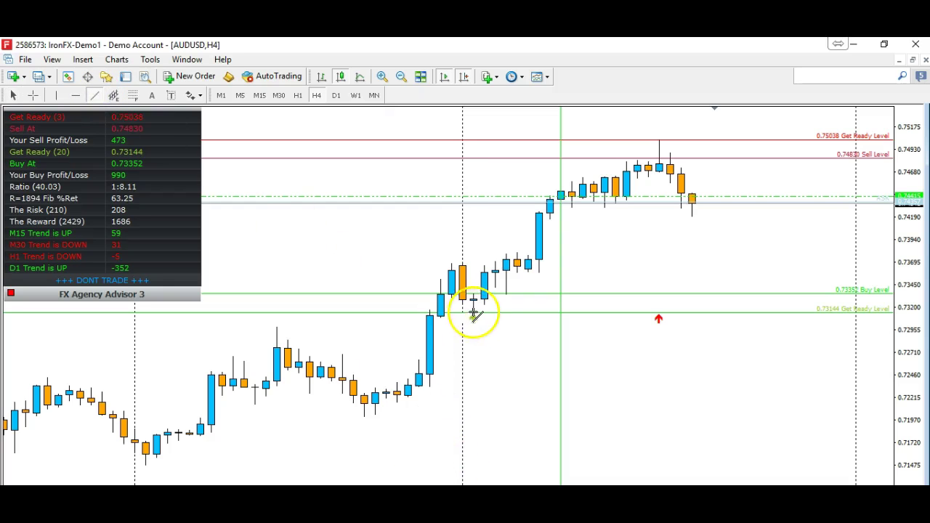
{"action": "left_click_drag", "start_coordinate": [472, 317], "coordinate": [720, 114]}
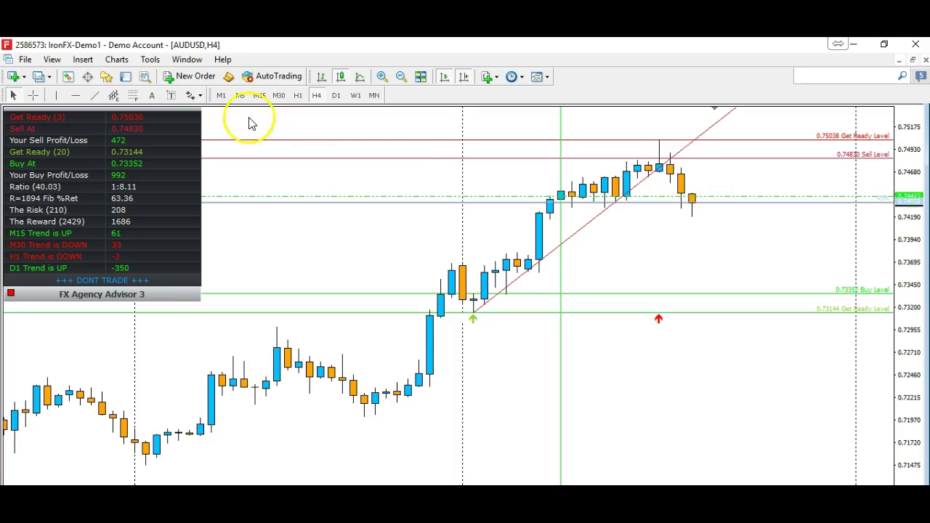
Add a Stochastic Oscillator with the default 14, 3, 5 settings to the AUDUSD 4-hour chart
{"action": "left_click", "coordinate": [84, 60]}
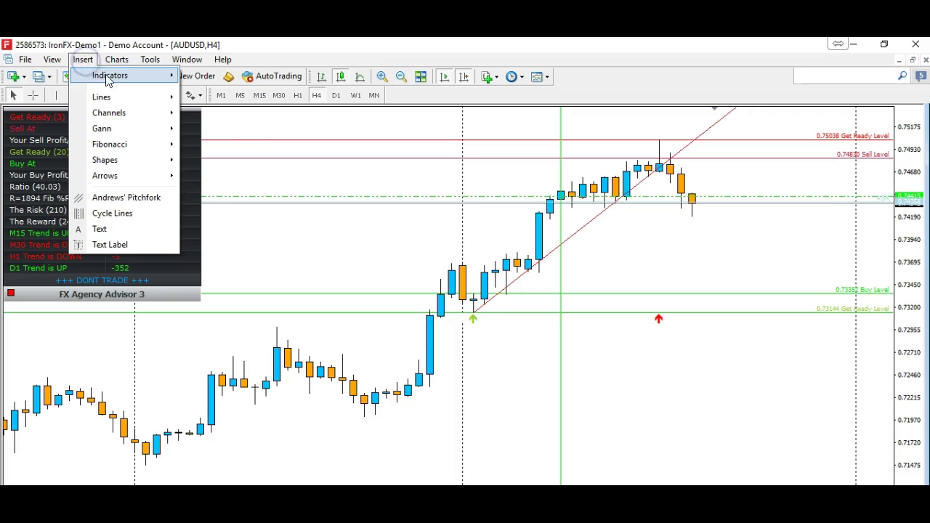
{"action": "mouse_move", "coordinate": [102, 75]}
{"action": "mouse_move", "coordinate": [317, 196]}
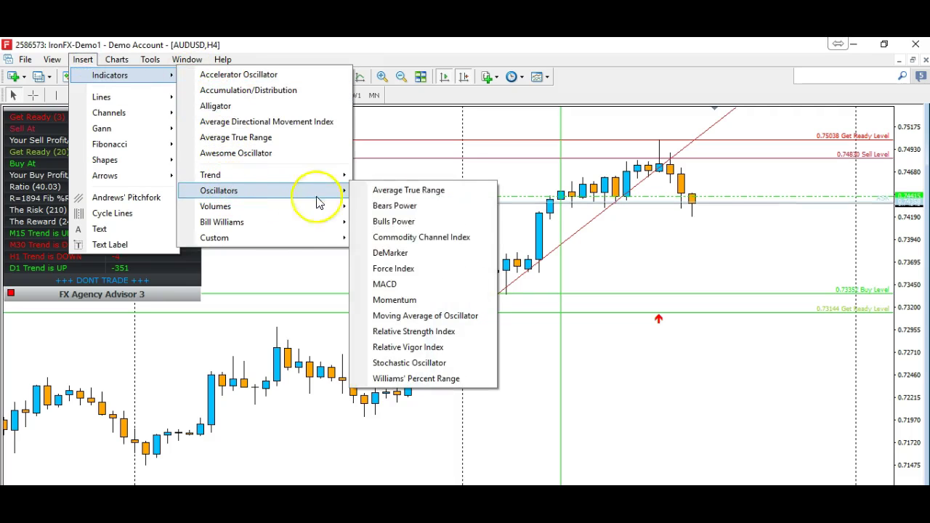
{"action": "left_click", "coordinate": [425, 366]}
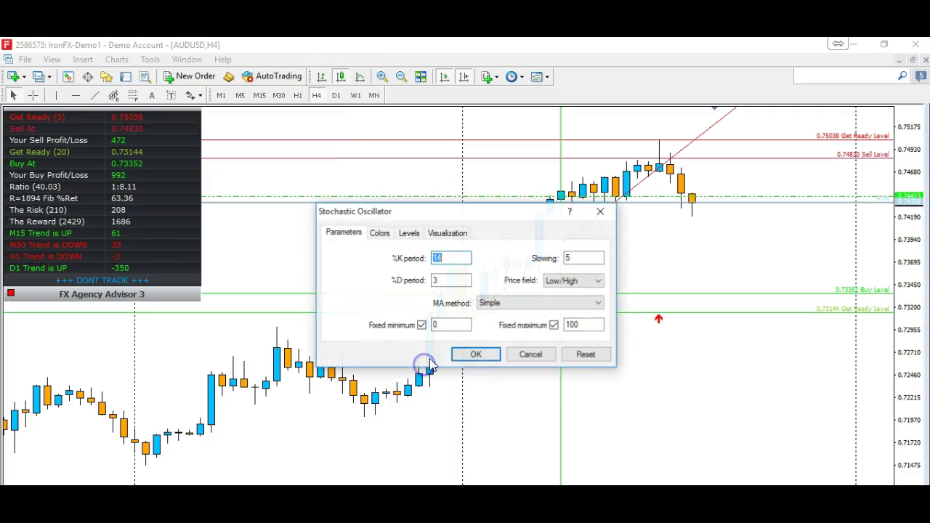
{"action": "left_click", "coordinate": [475, 356]}
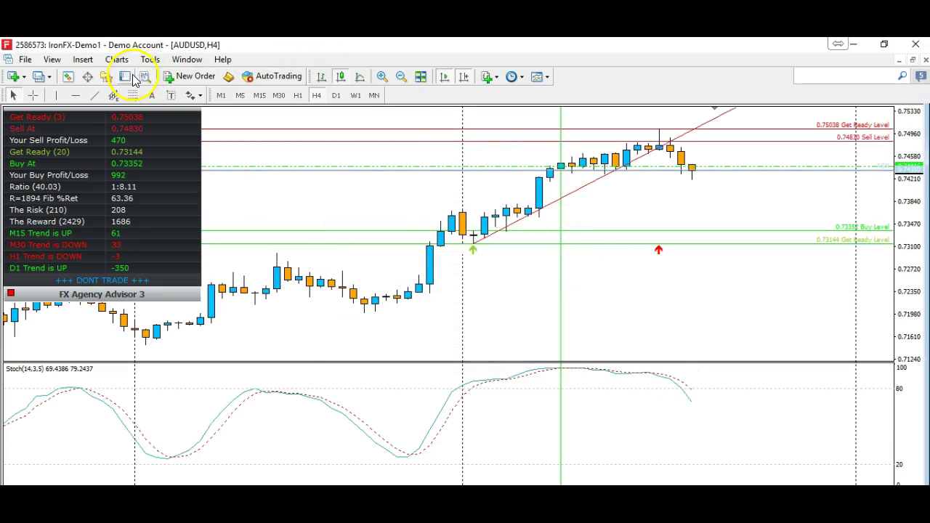
Draw a rectangle over the stochastic's latest peak near 100, then slightly rescale the price axis
{"action": "left_click", "coordinate": [82, 60]}
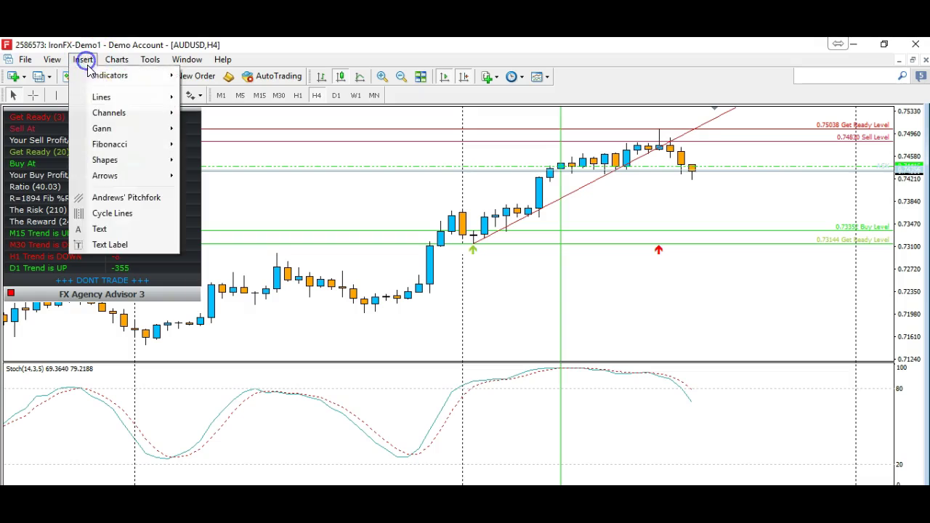
{"action": "mouse_move", "coordinate": [132, 177]}
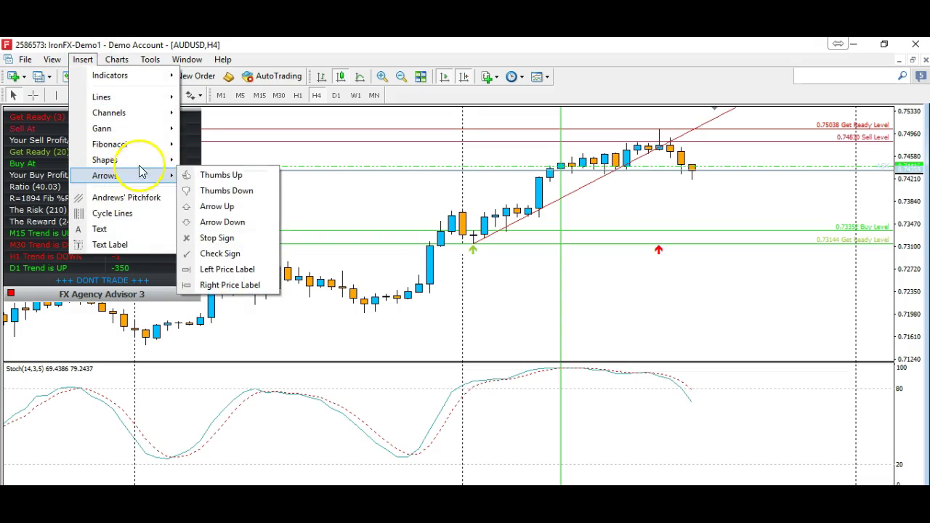
{"action": "mouse_move", "coordinate": [142, 160]}
{"action": "left_click", "coordinate": [212, 160]}
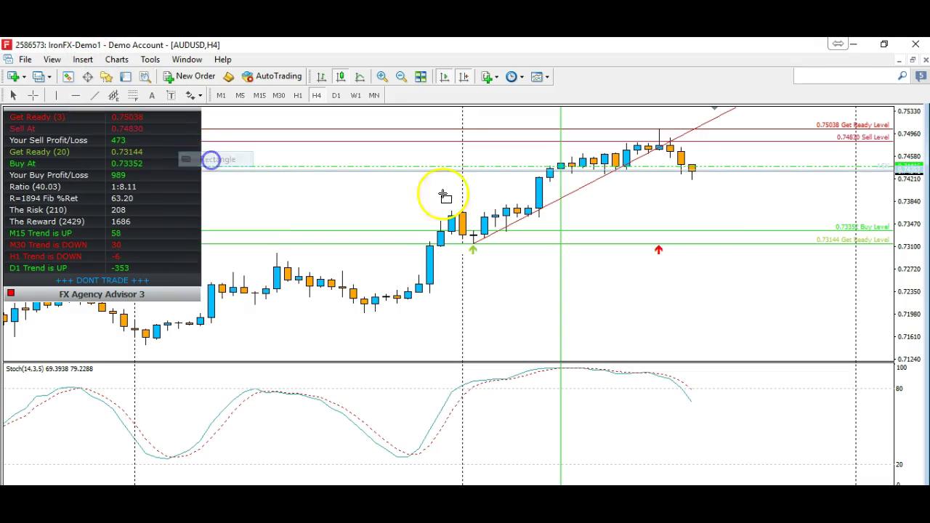
{"action": "left_click_drag", "start_coordinate": [649, 370], "coordinate": [691, 386]}
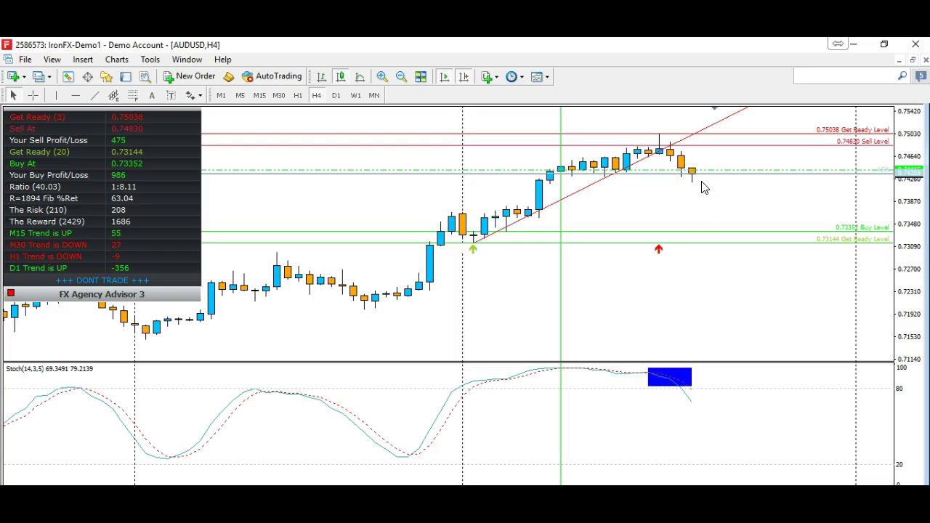
{"action": "left_click", "coordinate": [908, 212]}
{"action": "left_click_drag", "start_coordinate": [908, 213], "coordinate": [909, 215]}
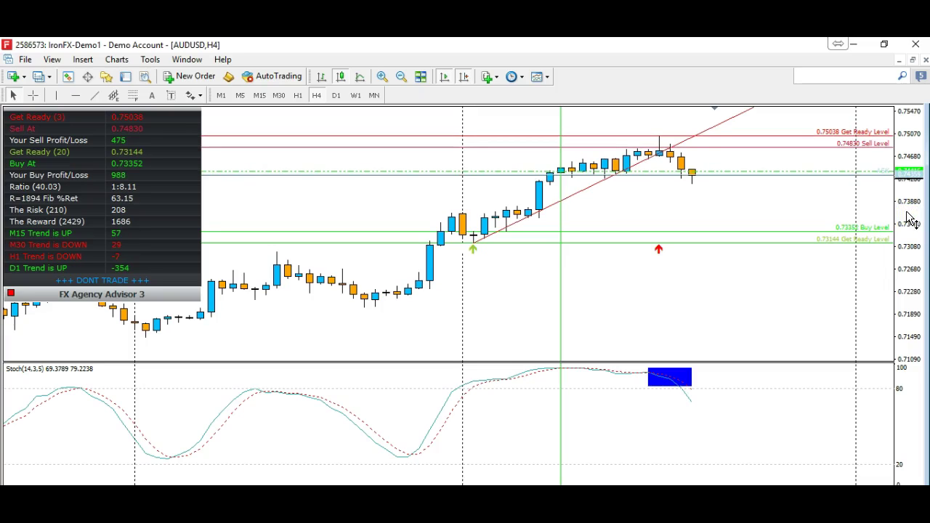